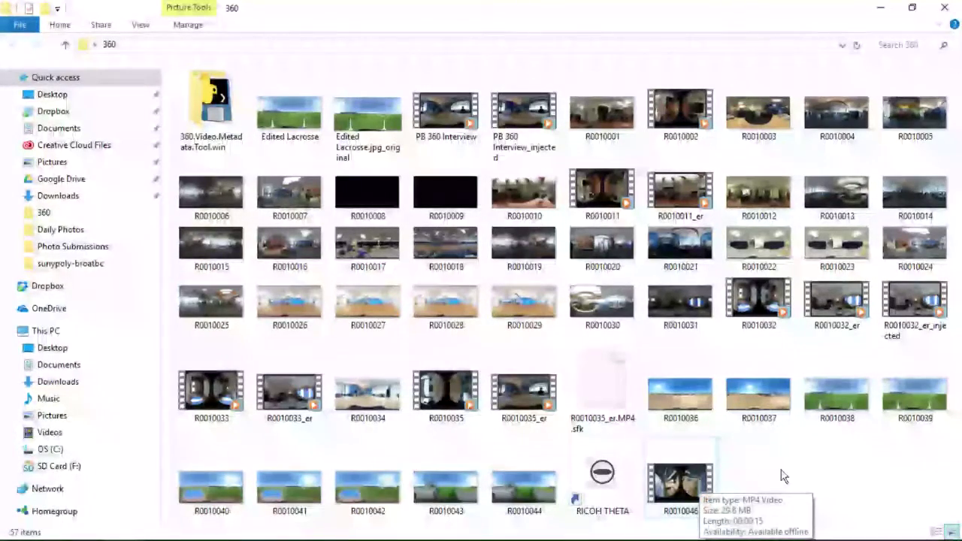
Step: Select the R0010046 video, launch RICOH THETA for its conversion, and return to the 360 folder
{"action": "left_click", "coordinate": [700, 485]}
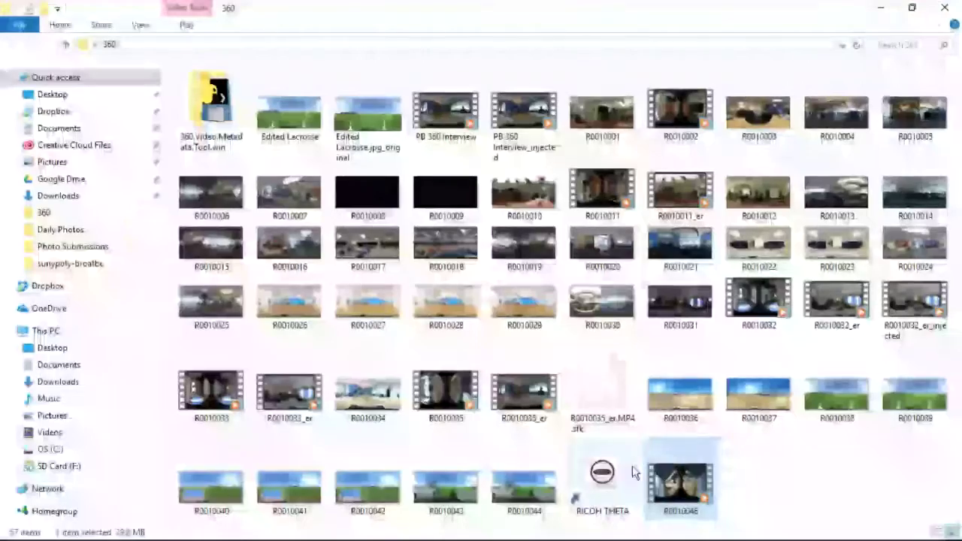
{"action": "double_click", "coordinate": [633, 472]}
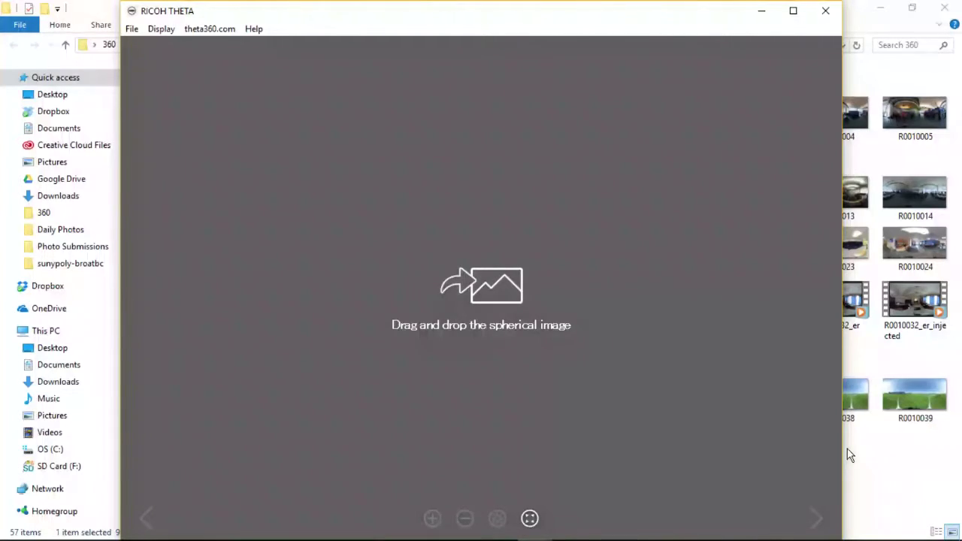
{"action": "left_click", "coordinate": [850, 455]}
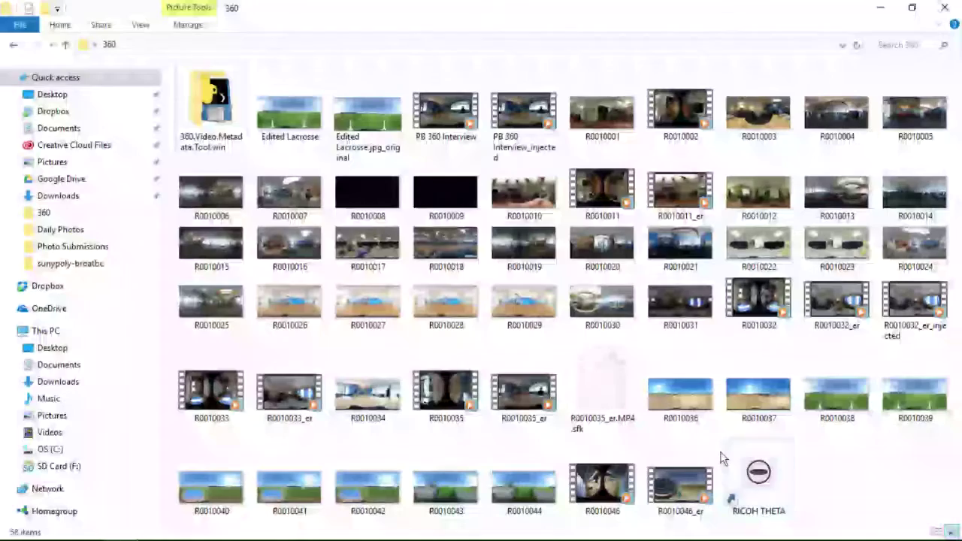
Step: Add R0010046_er from the 360 folder to the Vegas Pro timeline, decline matching the project settings, and close Project Properties without changes
{"action": "mouse_move", "coordinate": [682, 481]}
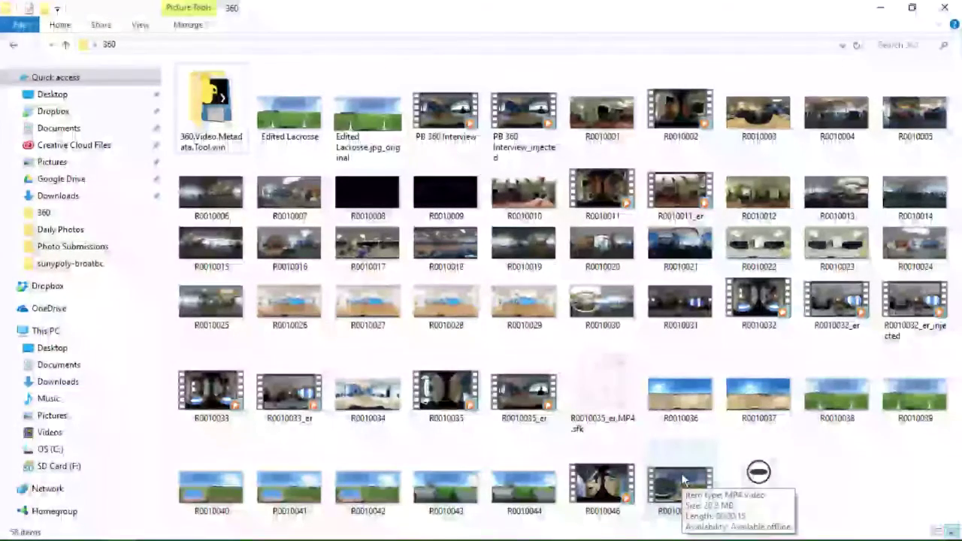
{"action": "mouse_move", "coordinate": [698, 526]}
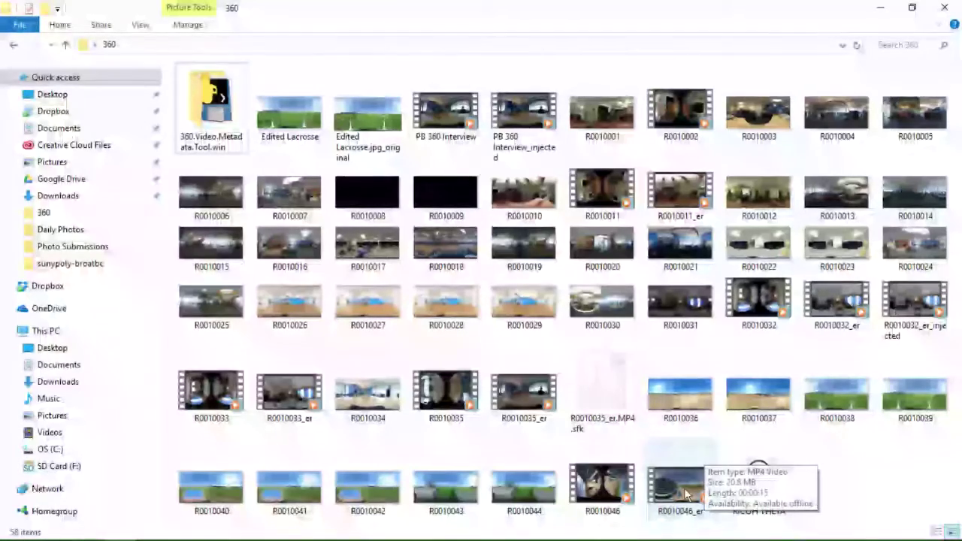
{"action": "left_click", "coordinate": [681, 490]}
{"action": "left_click_drag", "start_coordinate": [679, 490], "coordinate": [218, 385]}
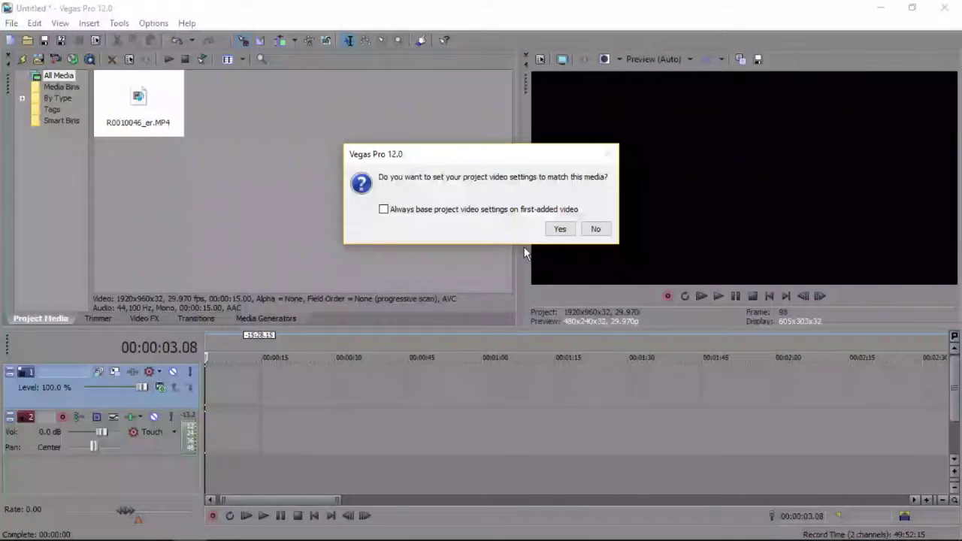
{"action": "left_click", "coordinate": [592, 228]}
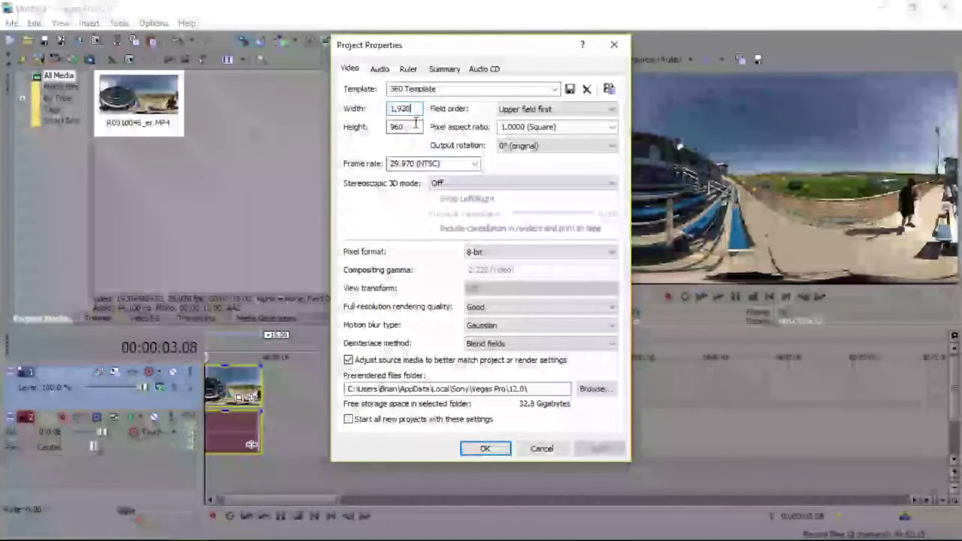
{"action": "left_click", "coordinate": [539, 448]}
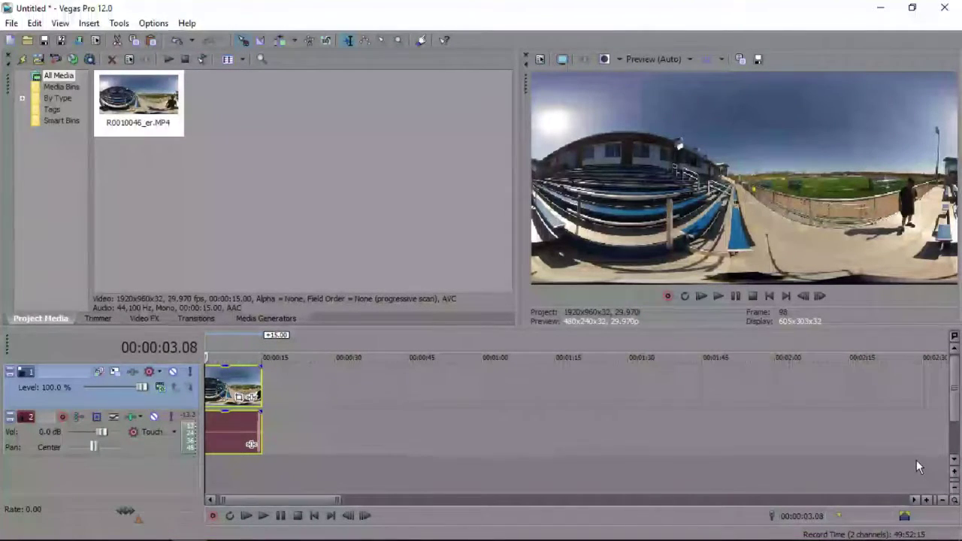
Step: Trim the end of the R0010046_er video and audio events to a length of about 11 seconds
{"action": "left_click", "coordinate": [926, 500]}
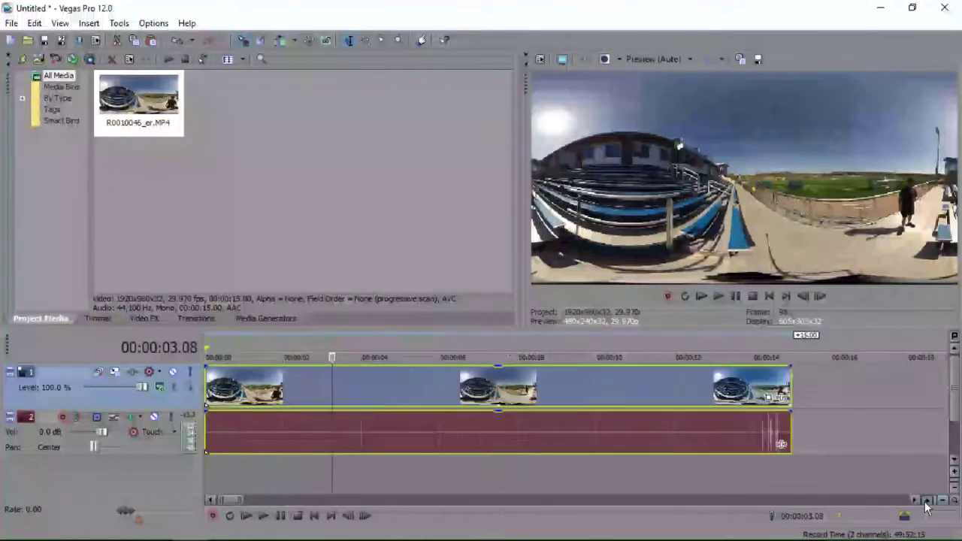
{"action": "left_click", "coordinate": [942, 500]}
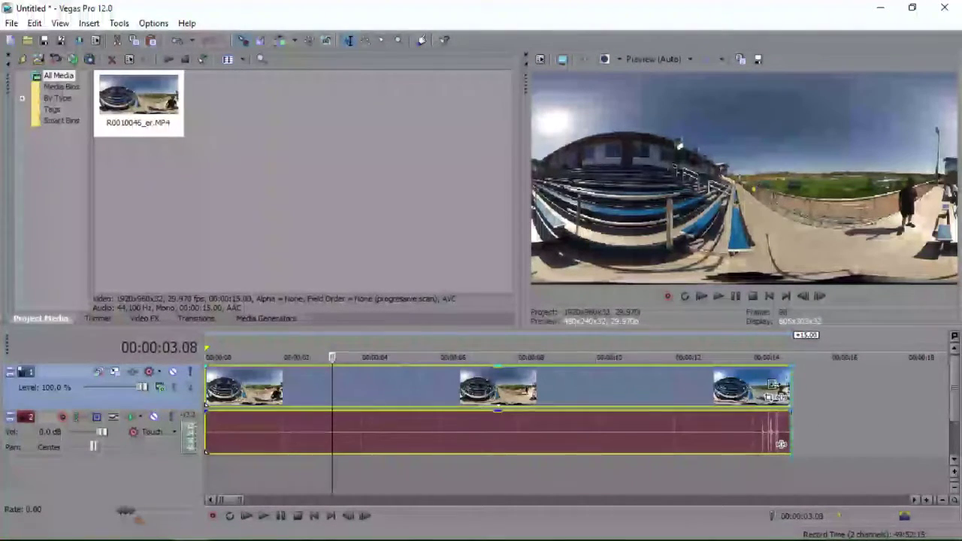
{"action": "left_click_drag", "start_coordinate": [788, 444], "coordinate": [650, 444]}
Step: Insert a video track above the clip and add a Sony Titles & Text event reading "360 video test" at 00:00:07.03, positioned at 0.82, 0.08
{"action": "right_click", "coordinate": [678, 379]}
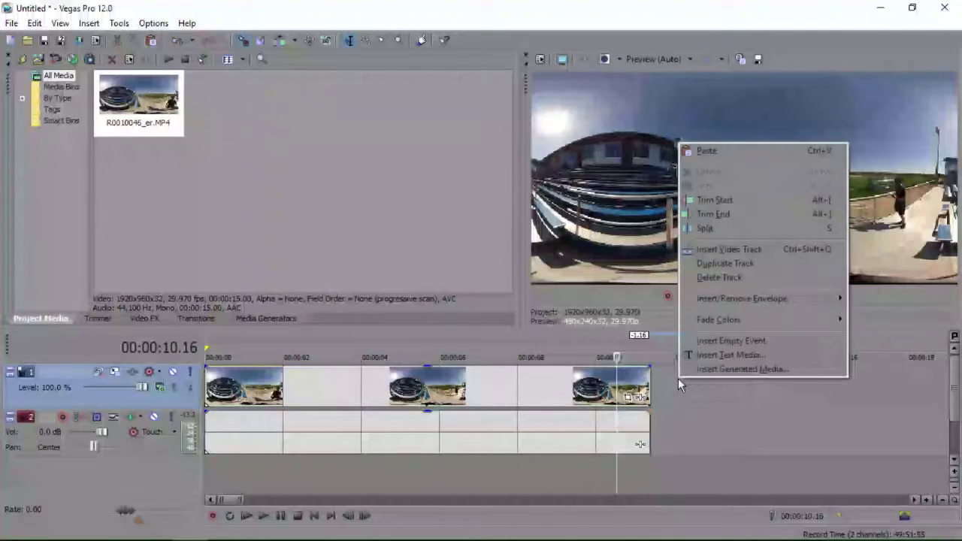
{"action": "left_click", "coordinate": [728, 253]}
{"action": "left_click", "coordinate": [482, 382]}
{"action": "right_click", "coordinate": [492, 370]}
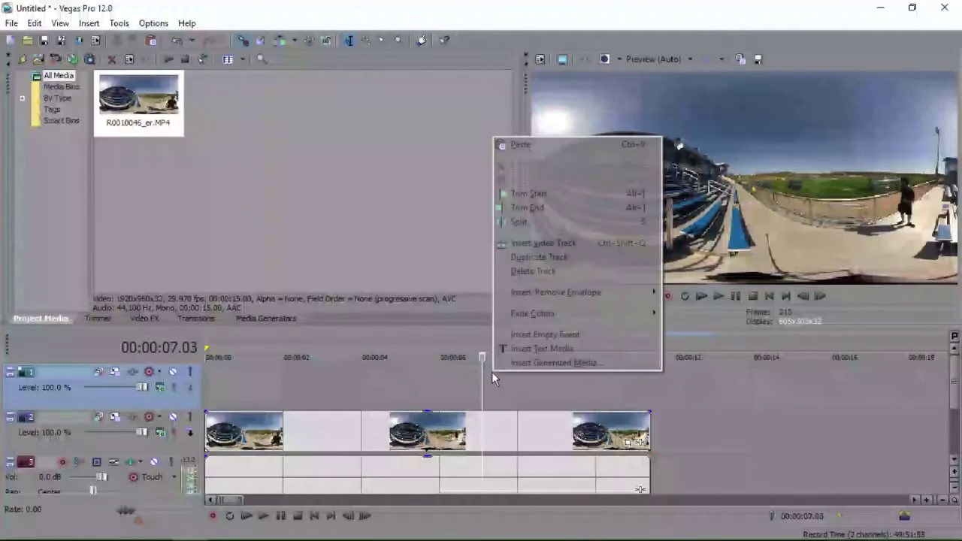
{"action": "left_click", "coordinate": [517, 348]}
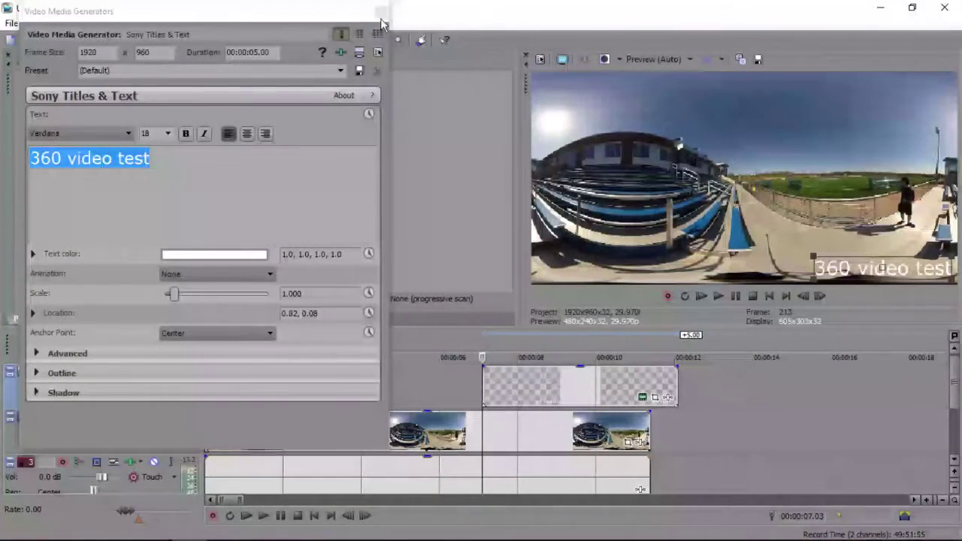
{"action": "left_click", "coordinate": [380, 20]}
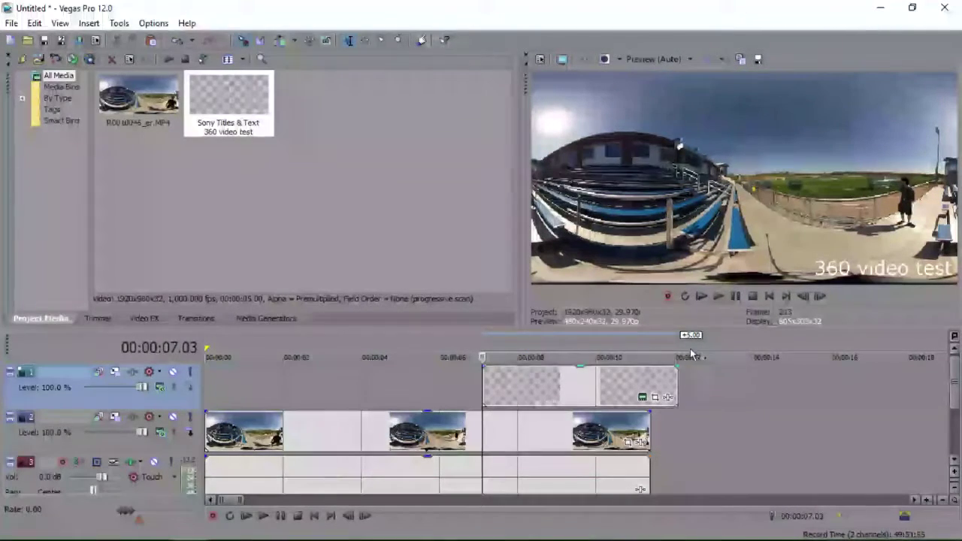
Step: Adjust the title event to run from about 2 seconds to the clip's end, with a fade-in of about 1.3 seconds
{"action": "left_click_drag", "start_coordinate": [678, 380], "coordinate": [651, 380]}
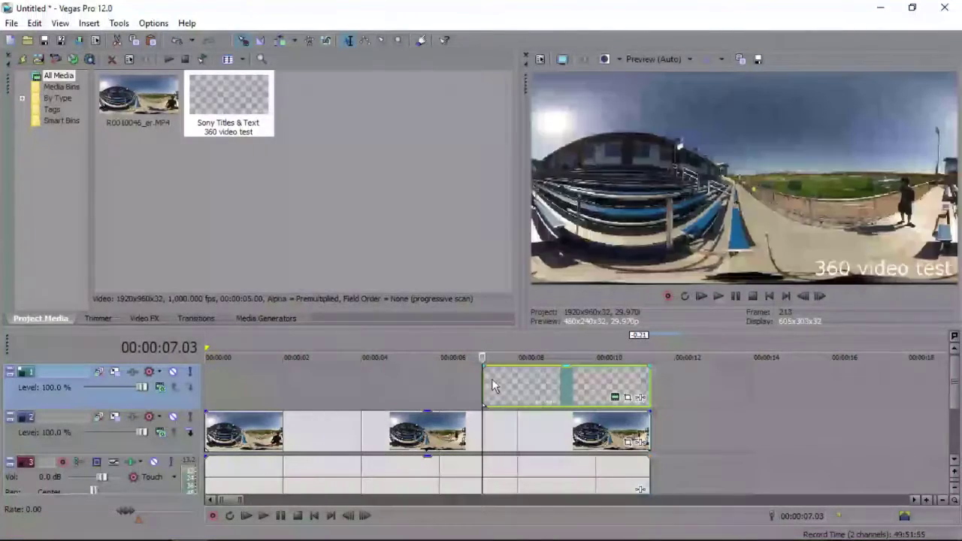
{"action": "left_click_drag", "start_coordinate": [366, 389], "coordinate": [206, 388]}
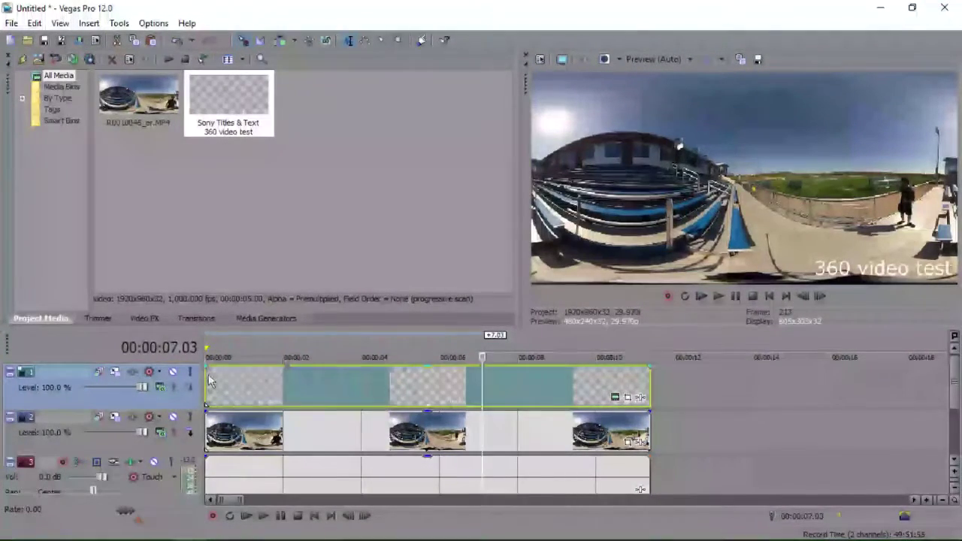
{"action": "left_click_drag", "start_coordinate": [206, 387], "coordinate": [342, 366]}
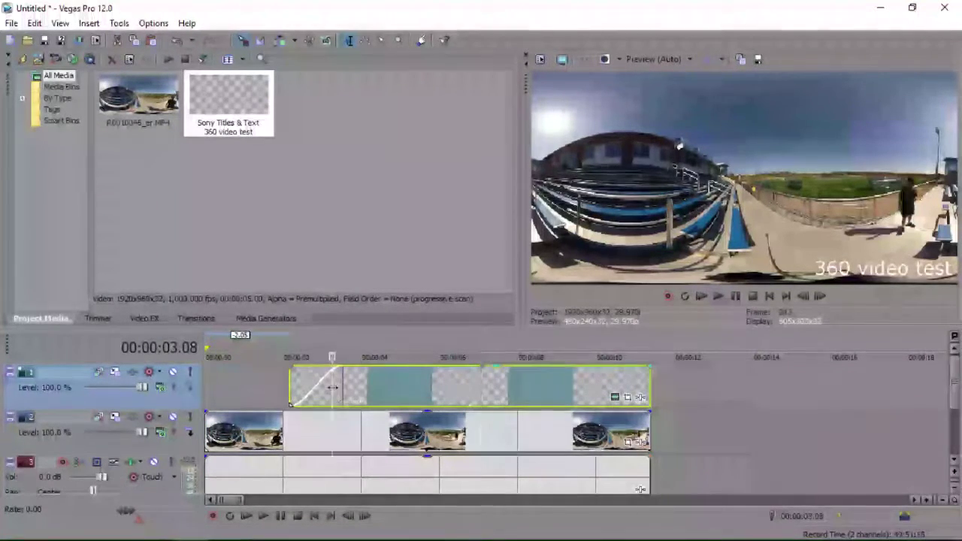
{"action": "left_click", "coordinate": [352, 381]}
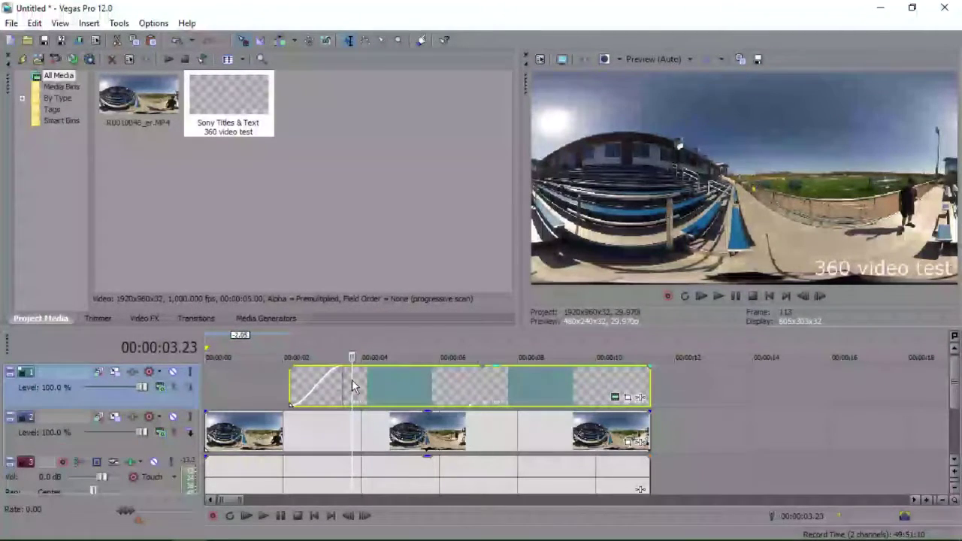
Step: Add fade-outs of about 1.4 seconds to the ends of the title event and the video event
{"action": "left_click_drag", "start_coordinate": [650, 369], "coordinate": [596, 368]}
{"action": "left_click_drag", "start_coordinate": [645, 415], "coordinate": [598, 418]}
{"action": "left_click", "coordinate": [602, 425]}
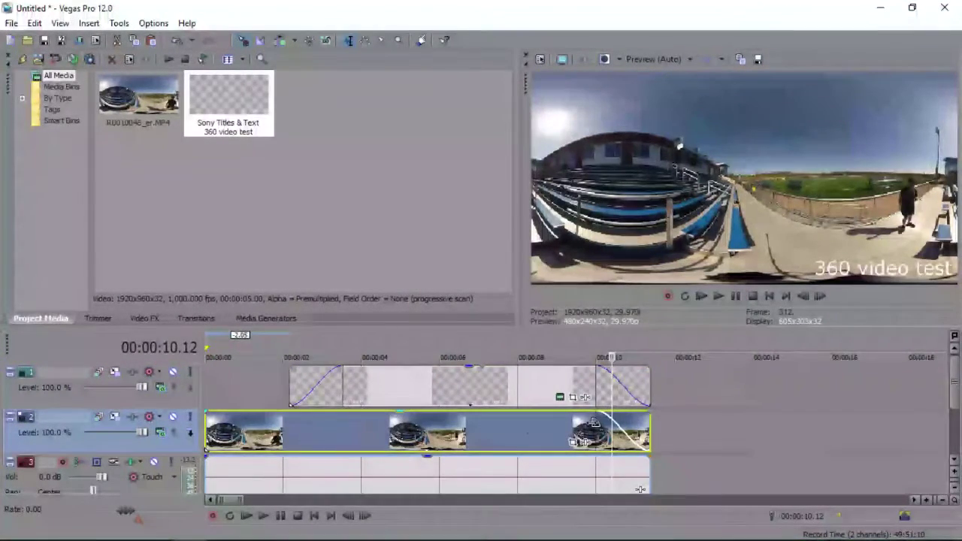
{"action": "left_click", "coordinate": [254, 383]}
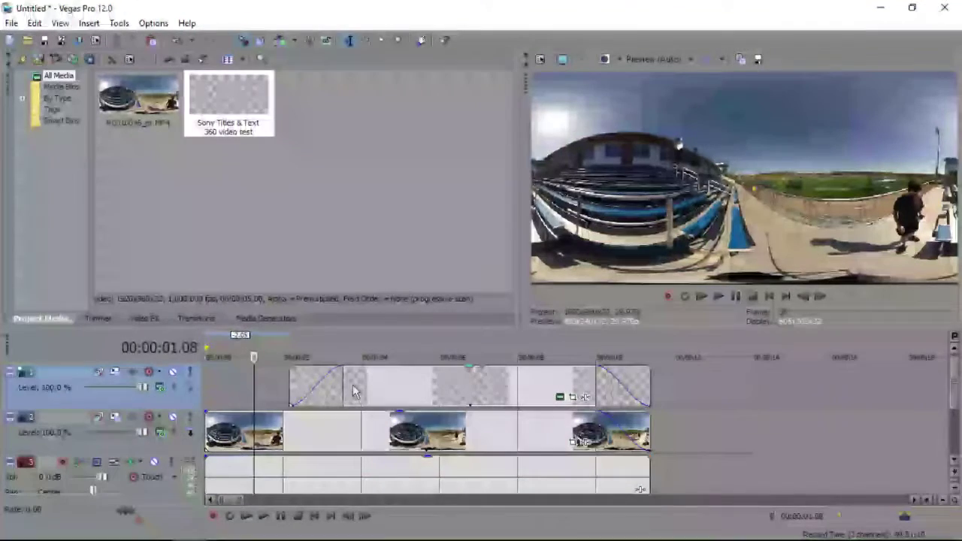
{"action": "left_click", "coordinate": [416, 446]}
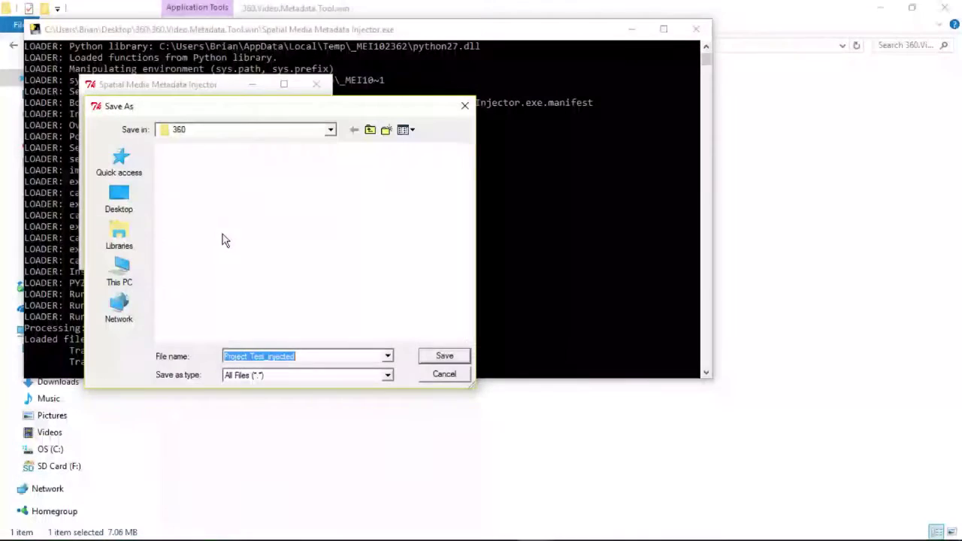
Step: Save the metadata-injected video as Project Test_injected in the 360 folder and close the Spatial Media Metadata Injector
{"action": "left_click", "coordinate": [427, 359]}
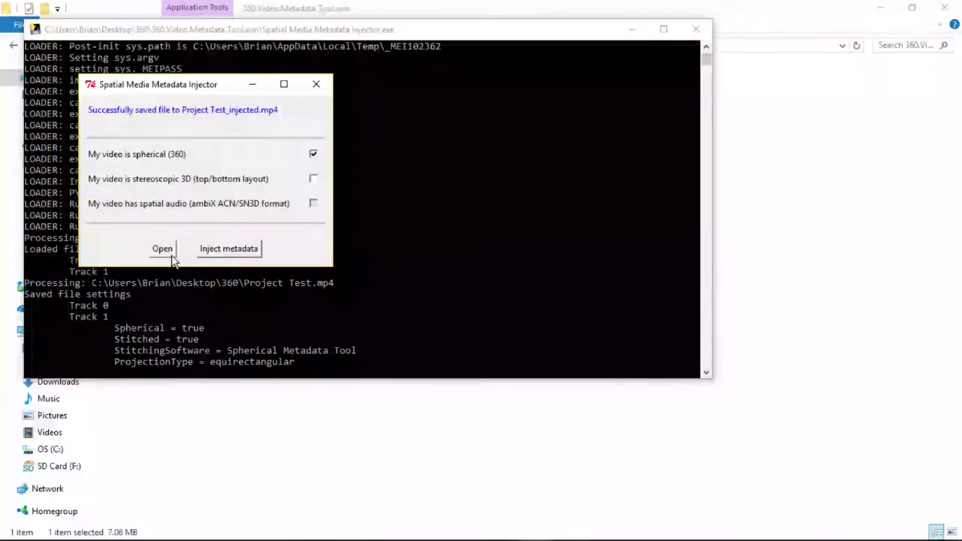
{"action": "left_click", "coordinate": [316, 84]}
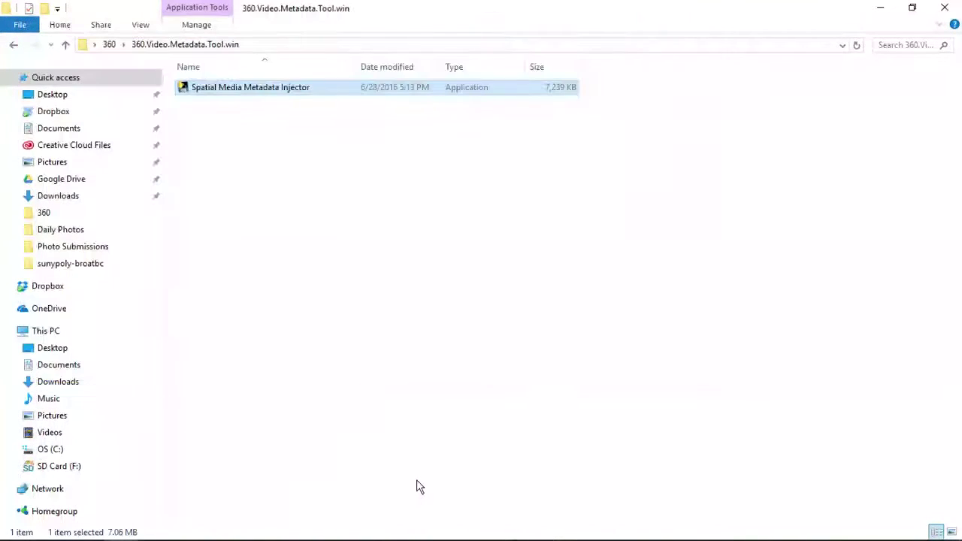
Step: Upload Project Test_injected from the 360 folder to YouTube
{"action": "mouse_move", "coordinate": [539, 534]}
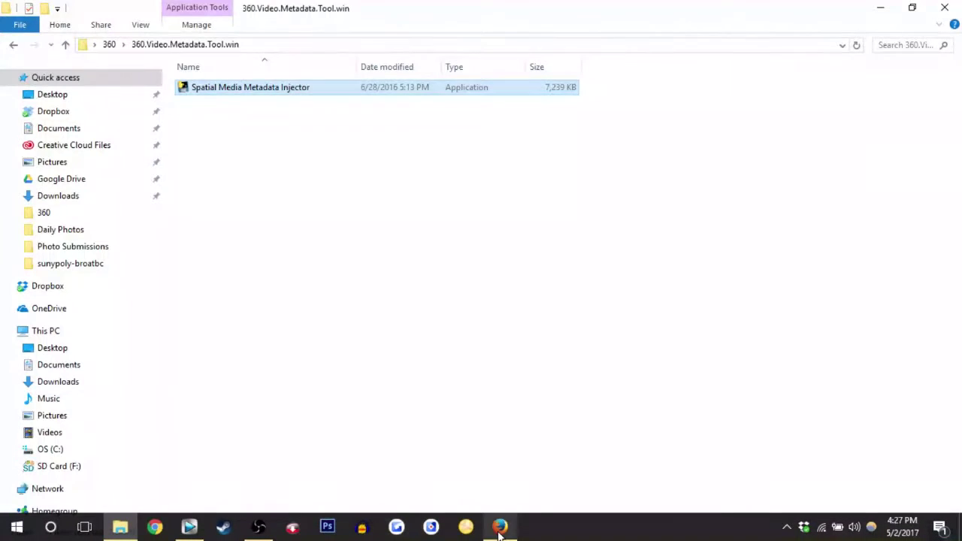
{"action": "key", "text": "alt+Up"}
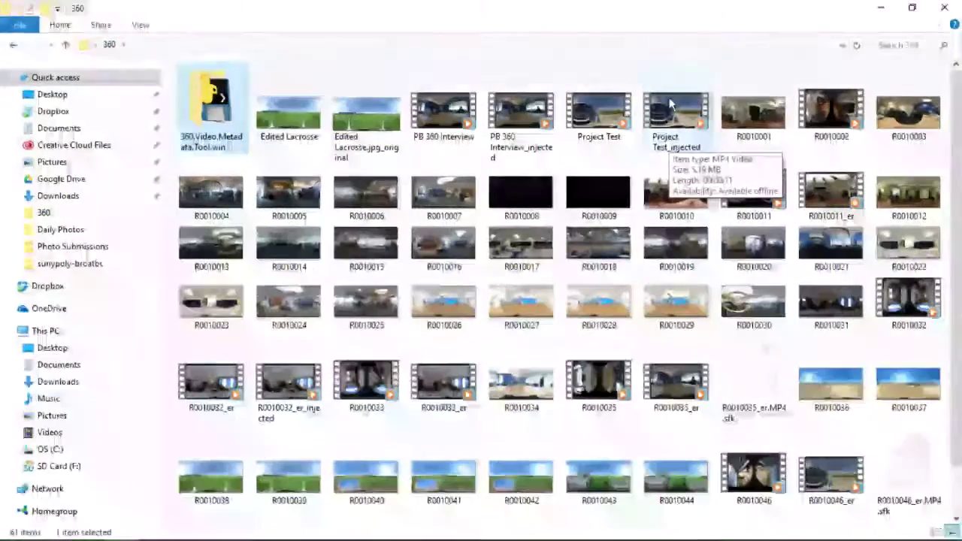
{"action": "left_click_drag", "start_coordinate": [673, 105], "coordinate": [381, 269]}
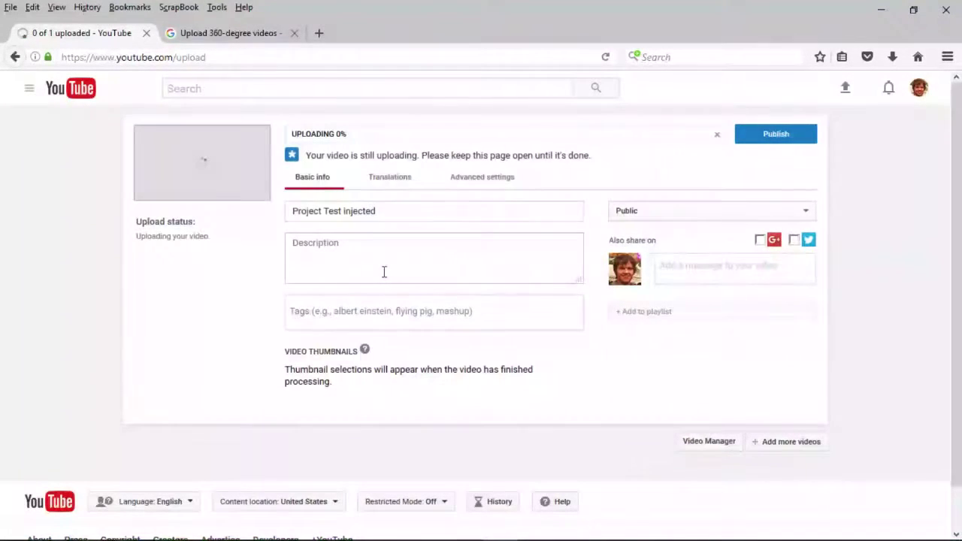
Step: Set the uploaded video's privacy to Unlisted and publish it
{"action": "left_click", "coordinate": [703, 214]}
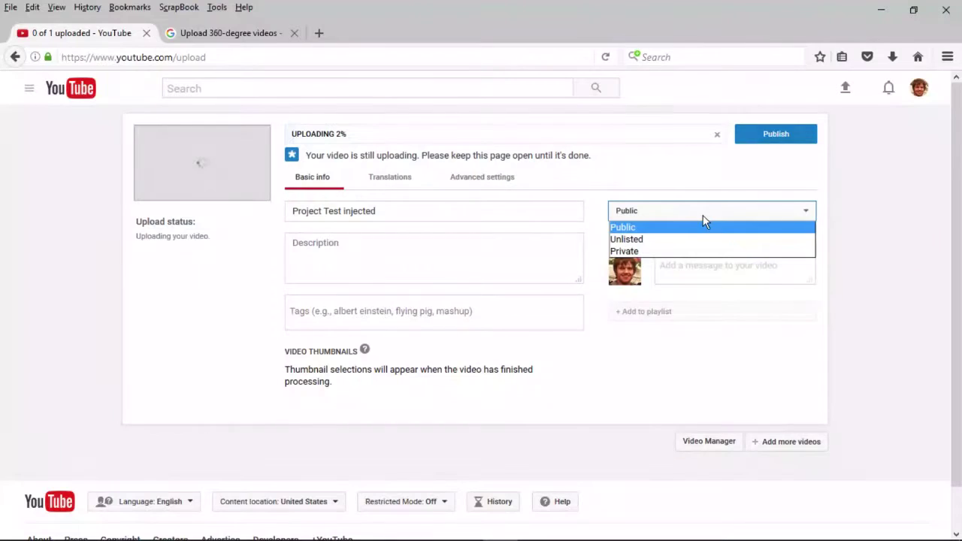
{"action": "left_click", "coordinate": [677, 239]}
{"action": "left_click", "coordinate": [802, 133]}
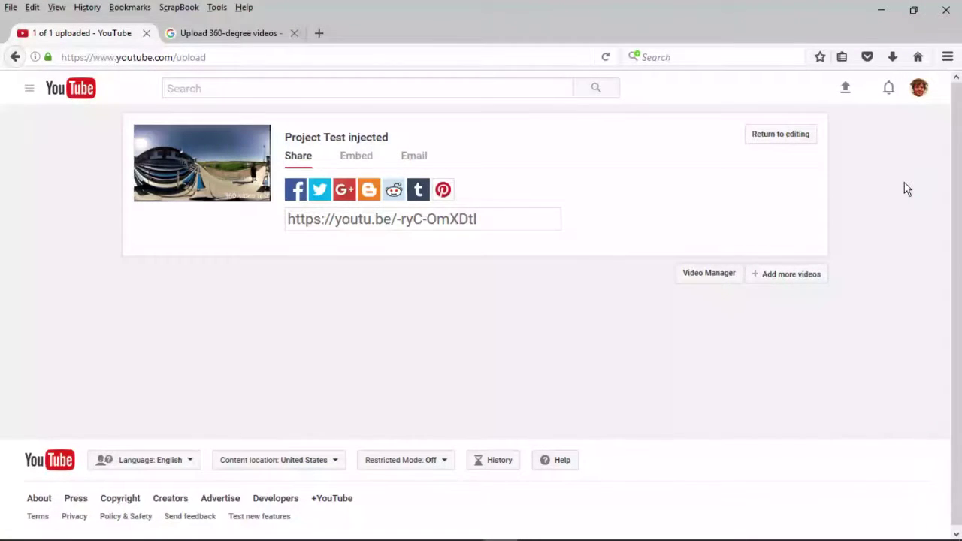
Step: Return to editing the published video and read the Video / Audio quality notice
{"action": "left_click", "coordinate": [788, 144]}
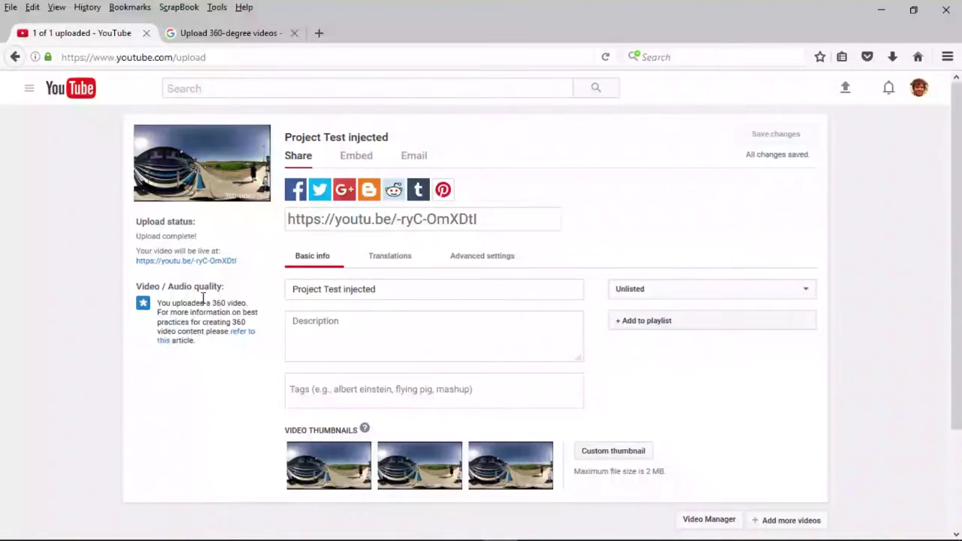
{"action": "left_click_drag", "start_coordinate": [154, 309], "coordinate": [261, 307]}
{"action": "left_click", "coordinate": [263, 308]}
Step: Open the uploaded video's link in a new browser tab and switch to that tab
{"action": "right_click", "coordinate": [221, 261]}
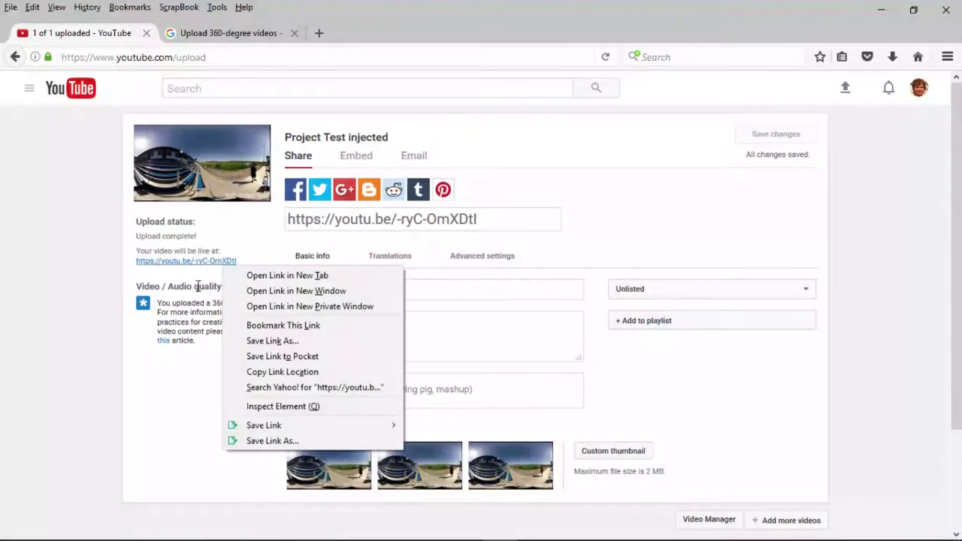
{"action": "left_click", "coordinate": [245, 276]}
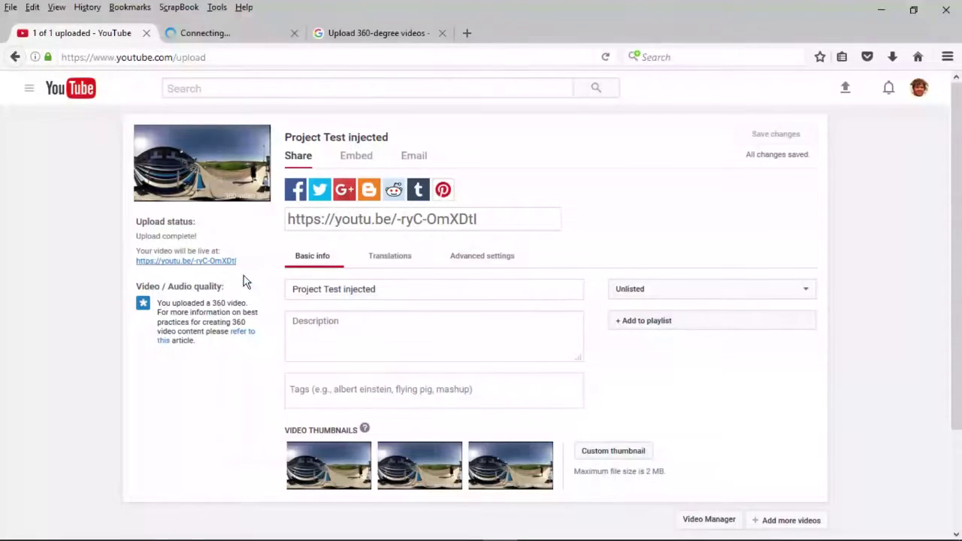
{"action": "left_click", "coordinate": [229, 36]}
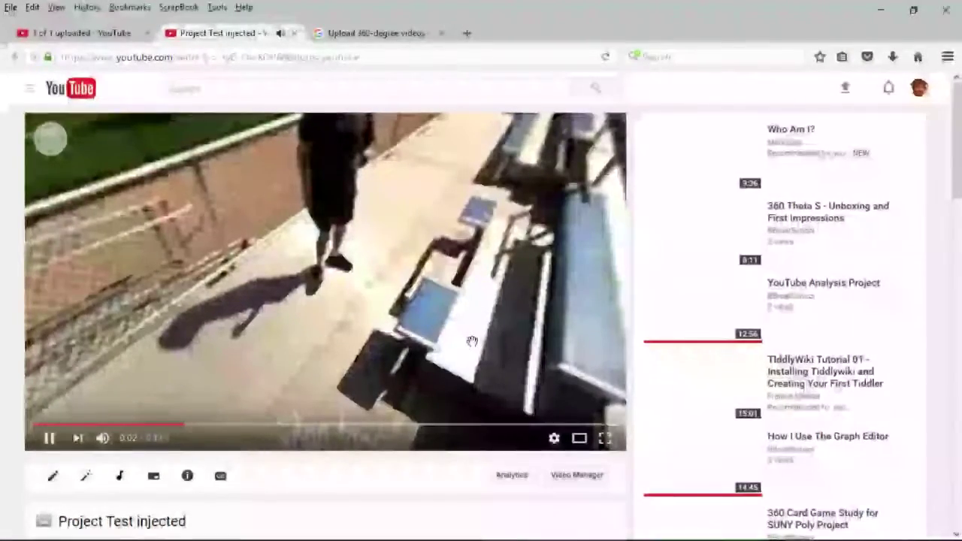
Step: Look around inside the playing 360 video to examine the floor title, replay the video, and pause it
{"action": "left_click_drag", "start_coordinate": [472, 339], "coordinate": [290, 313]}
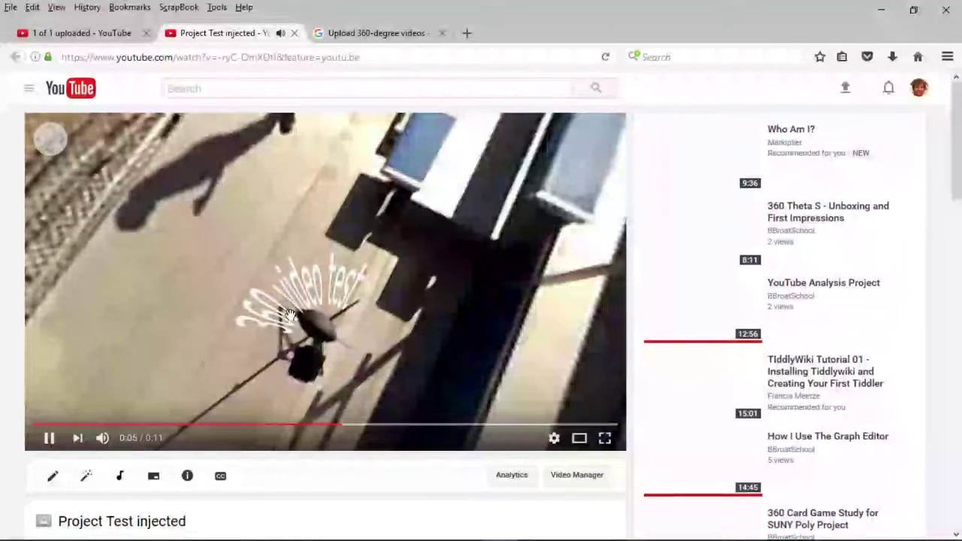
{"action": "left_click_drag", "start_coordinate": [291, 312], "coordinate": [353, 203]}
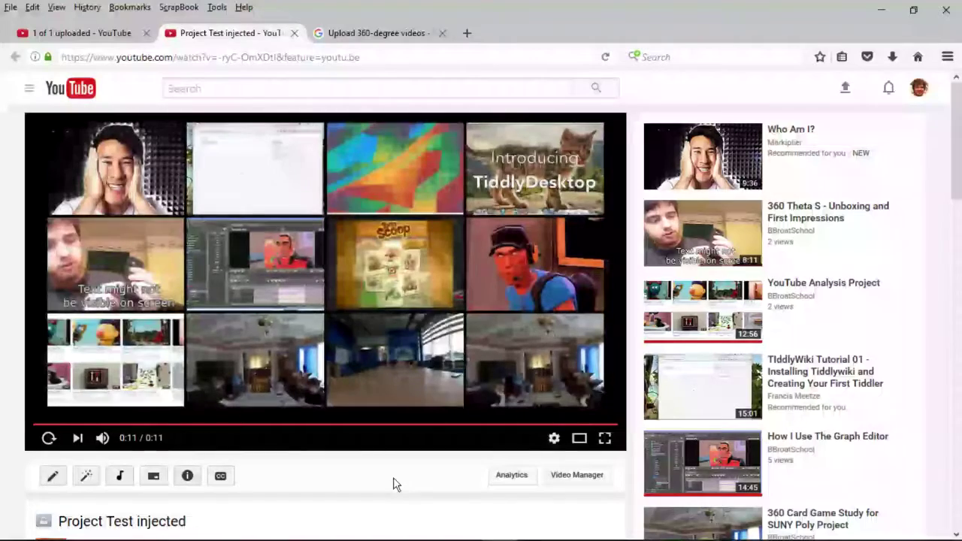
{"action": "left_click", "coordinate": [49, 438]}
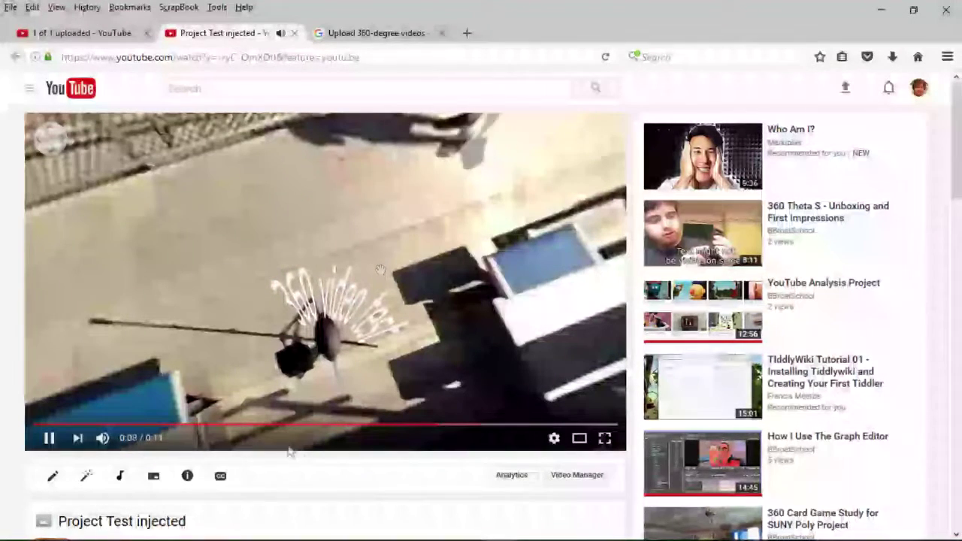
{"action": "key", "text": "space"}
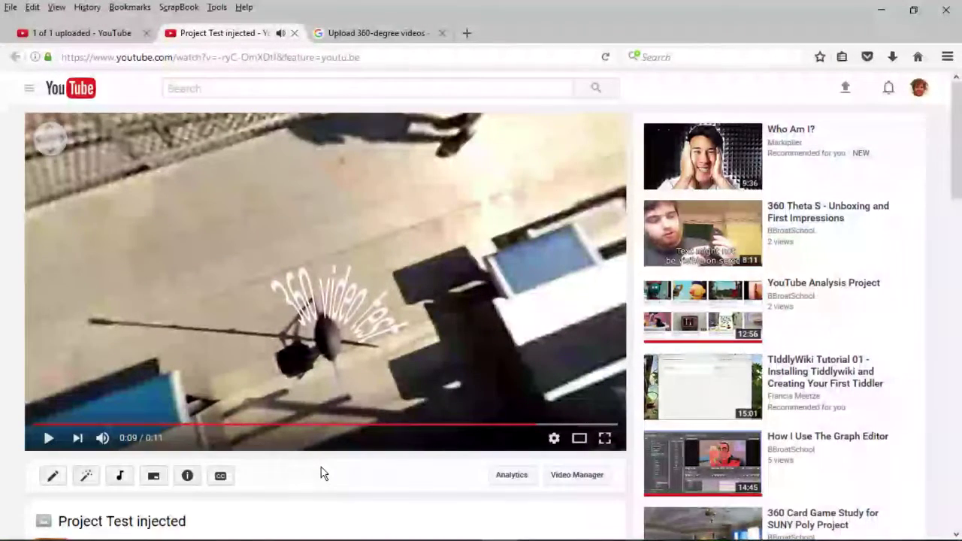